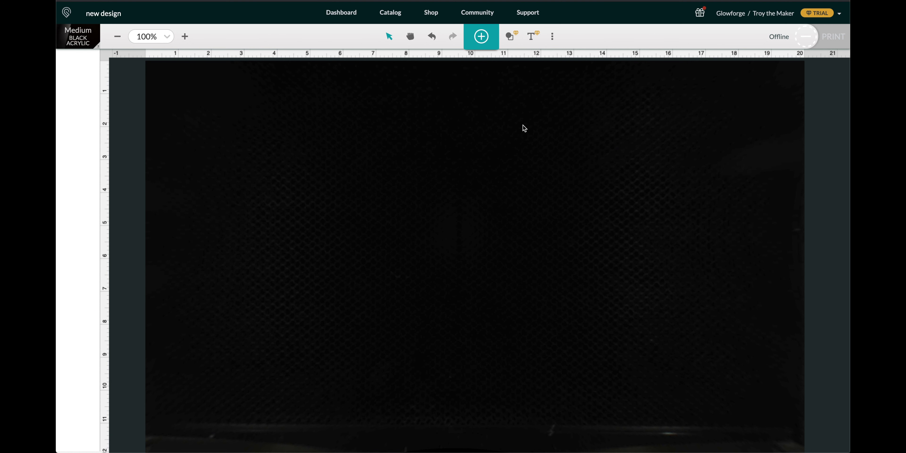
Step: Insert a Bowlby One SC text element, move it toward the upper left, and make it read 'M'
{"action": "left_click", "coordinate": [534, 37]}
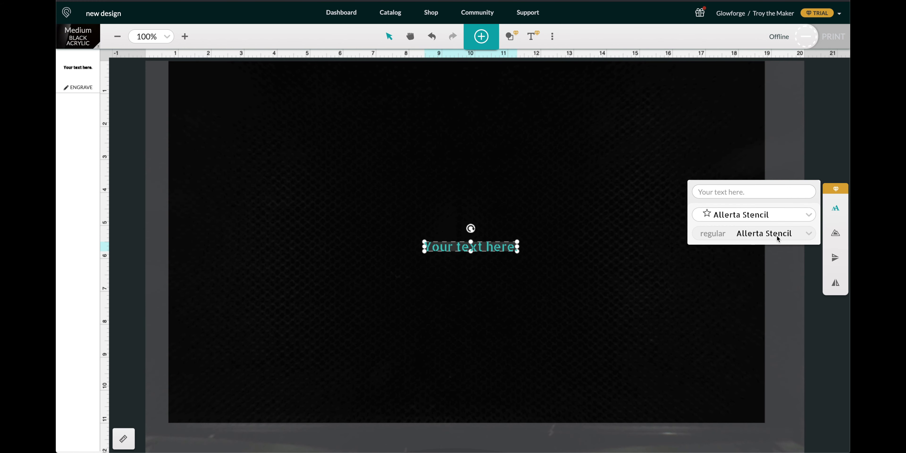
{"action": "left_click", "coordinate": [809, 215]}
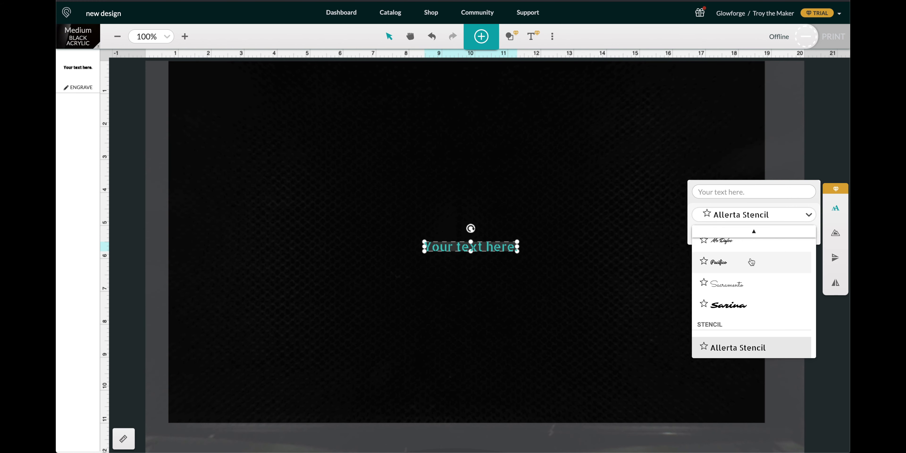
{"action": "scroll", "coordinate": [749, 260], "scroll_direction": "down", "scroll_amount": 3}
{"action": "scroll", "coordinate": [750, 261], "scroll_direction": "down", "scroll_amount": 2}
{"action": "left_click", "coordinate": [739, 283]}
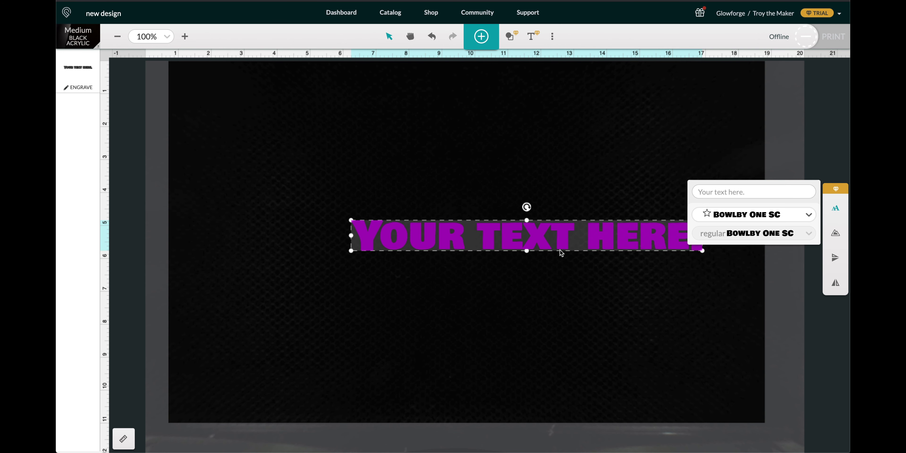
{"action": "left_click_drag", "start_coordinate": [558, 236], "coordinate": [467, 198]}
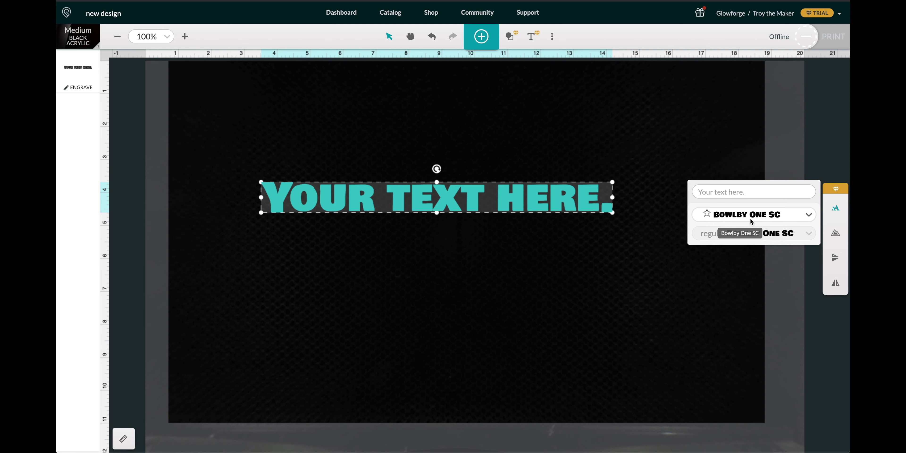
{"action": "left_click", "coordinate": [704, 193]}
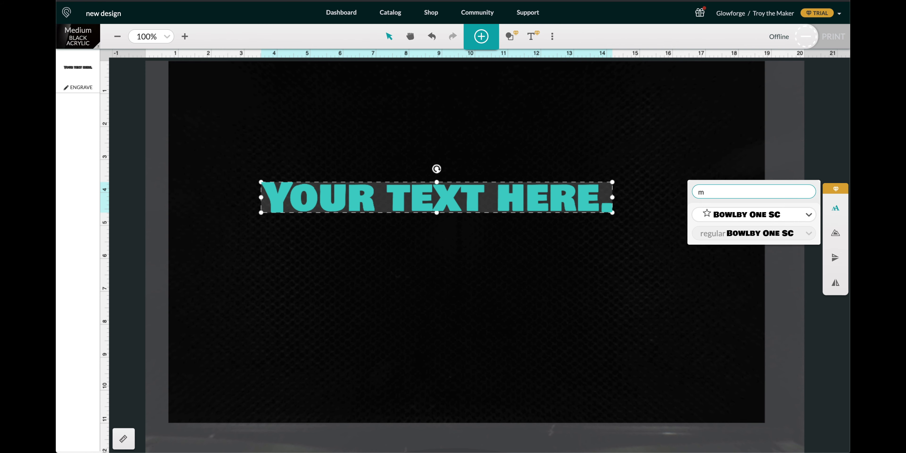
{"action": "type", "text": "m"}
{"action": "left_click", "coordinate": [603, 124]}
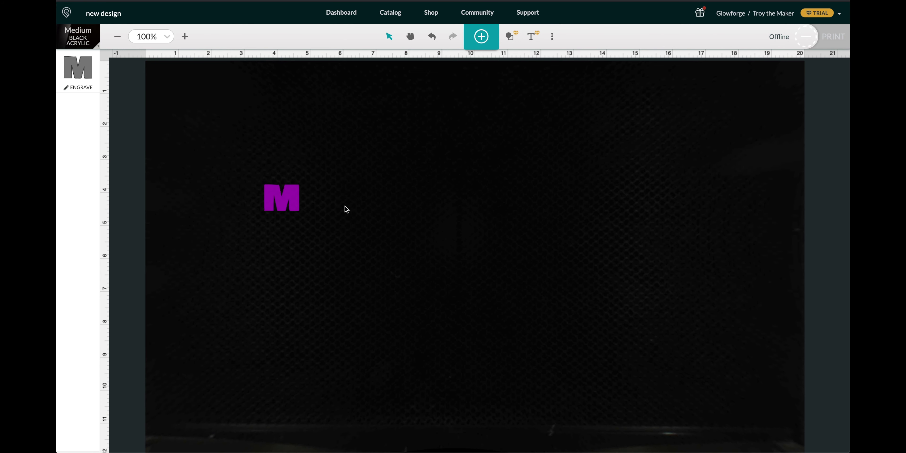
Step: Add an enlarged text letter S beside the M, then raise the M level with it
{"action": "left_click", "coordinate": [291, 204]}
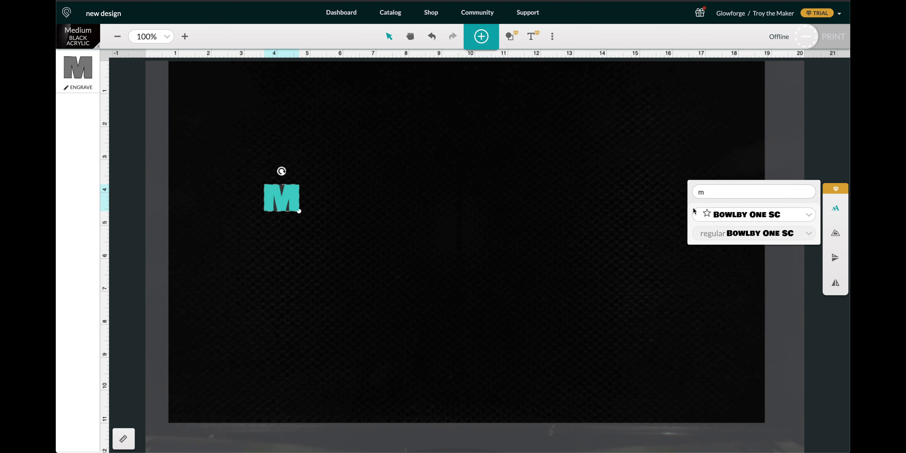
{"action": "left_click", "coordinate": [397, 207]}
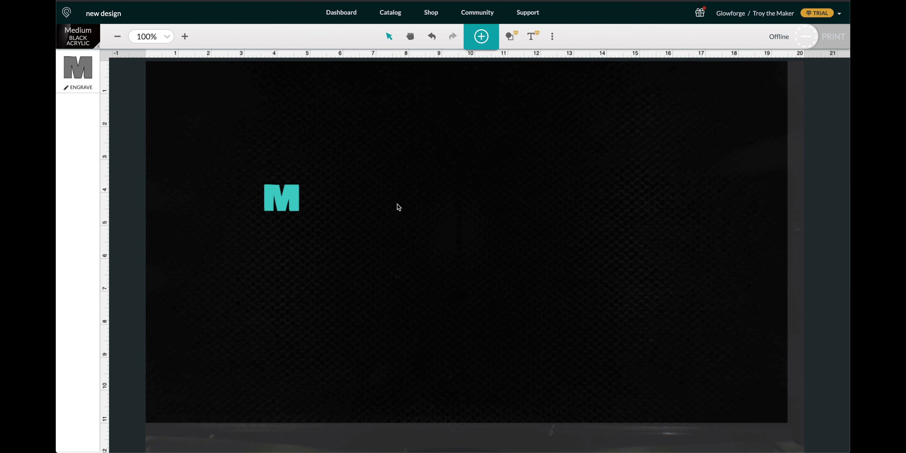
{"action": "left_click", "coordinate": [532, 37]}
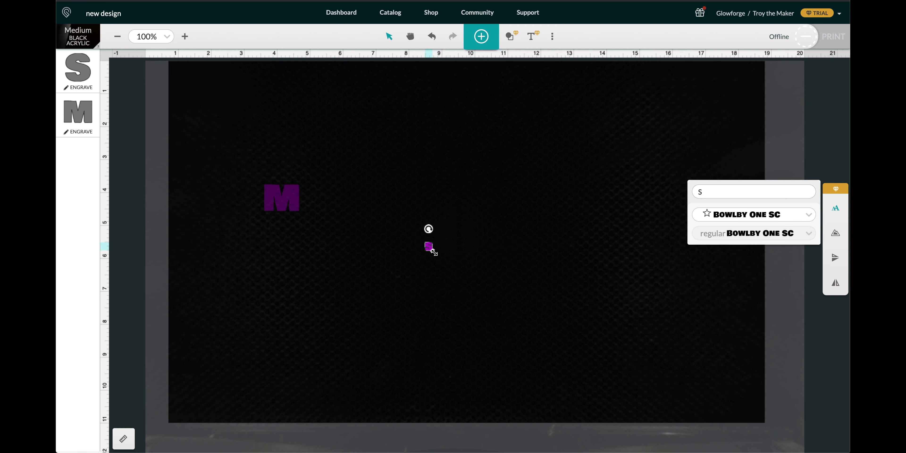
{"action": "left_click_drag", "start_coordinate": [434, 252], "coordinate": [451, 183]}
{"action": "left_click", "coordinate": [567, 237]}
{"action": "left_click", "coordinate": [289, 210]}
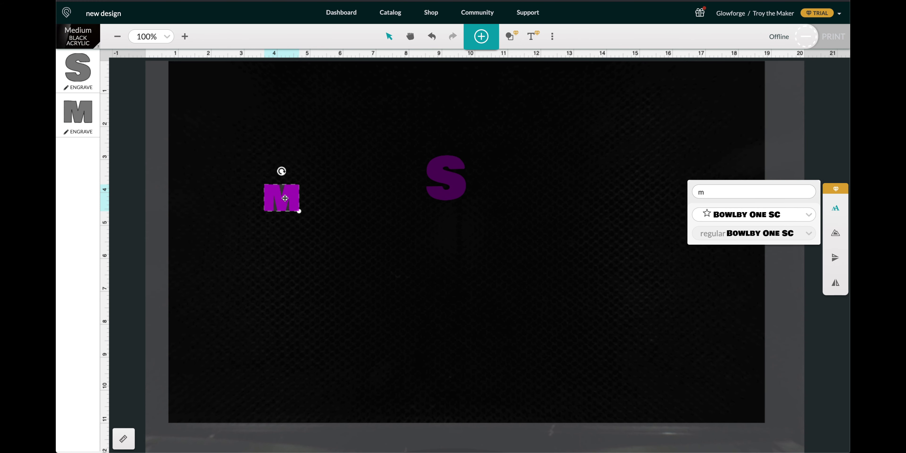
{"action": "left_click_drag", "start_coordinate": [285, 198], "coordinate": [283, 173]}
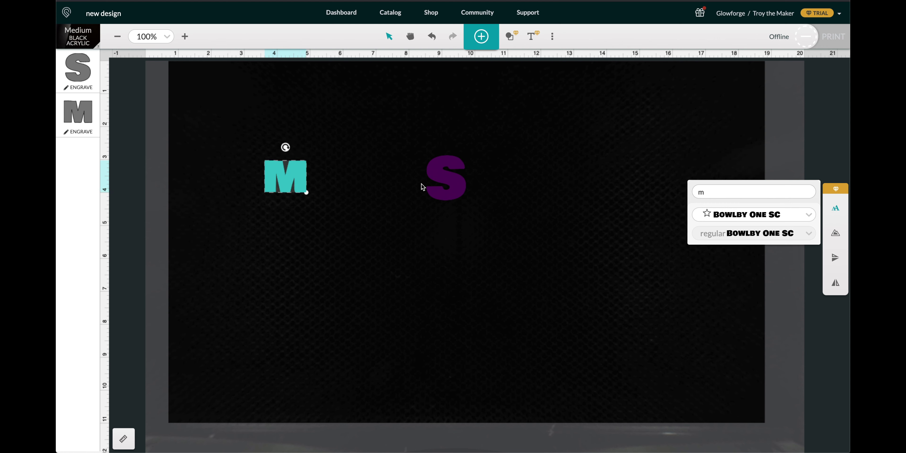
Step: Shrink the S to match the M and switch both letters from Engrave to Cut
{"action": "left_click", "coordinate": [440, 177]}
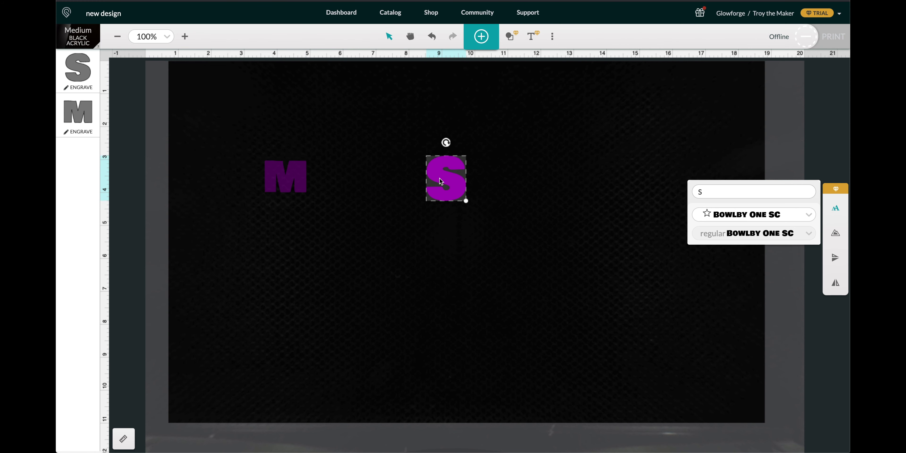
{"action": "left_click_drag", "start_coordinate": [466, 200], "coordinate": [459, 196]}
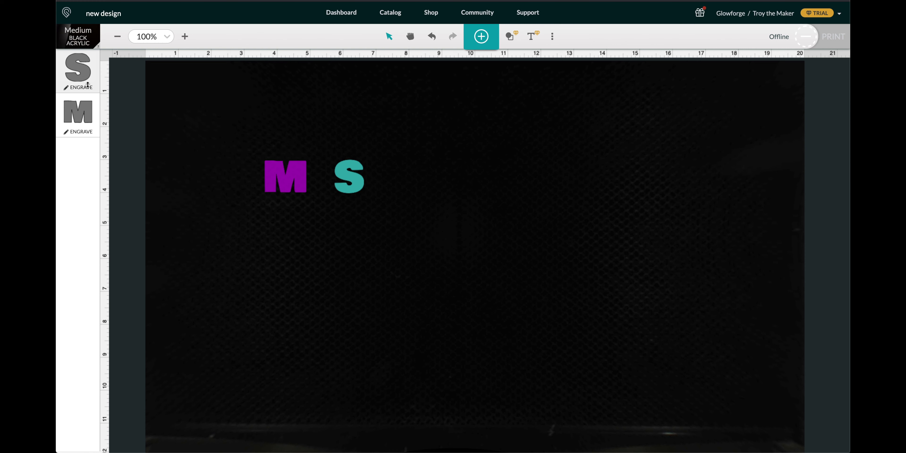
{"action": "left_click", "coordinate": [81, 77]}
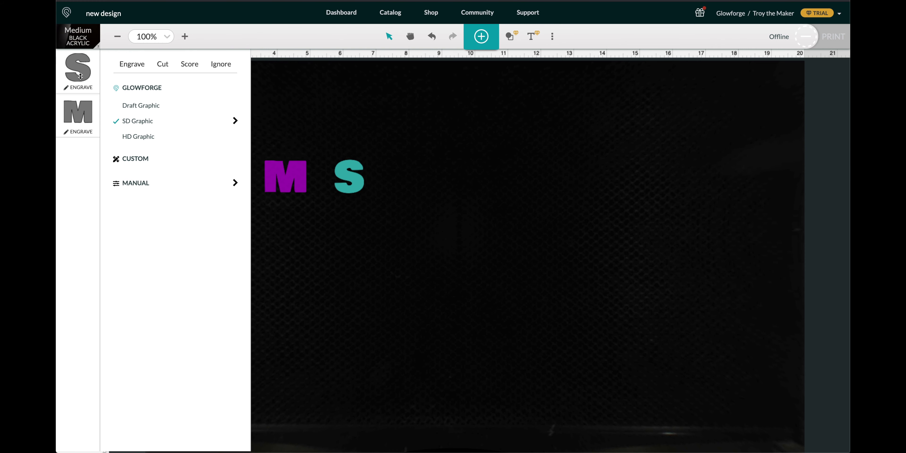
{"action": "left_click", "coordinate": [162, 64]}
{"action": "left_click", "coordinate": [491, 74]}
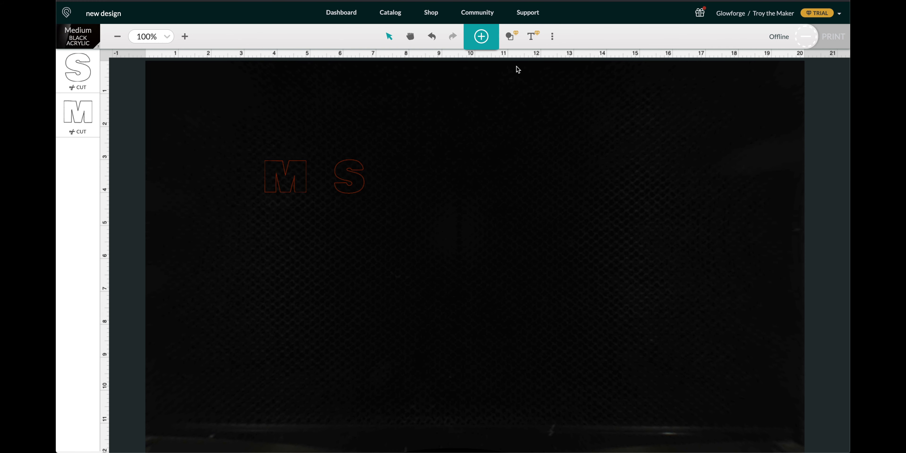
Step: Search the artwork library for 'heart', add the outline heart, and set it to Cut
{"action": "left_click", "coordinate": [483, 38]}
{"action": "left_click", "coordinate": [457, 90]}
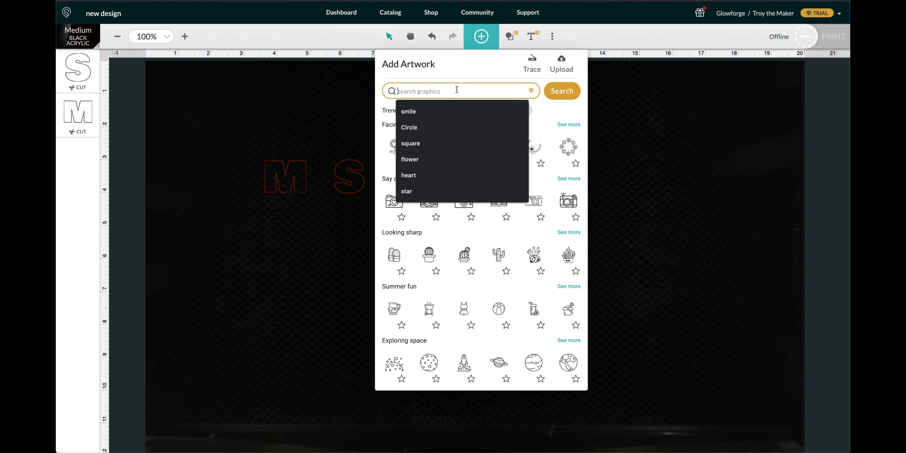
{"action": "left_click", "coordinate": [518, 175]}
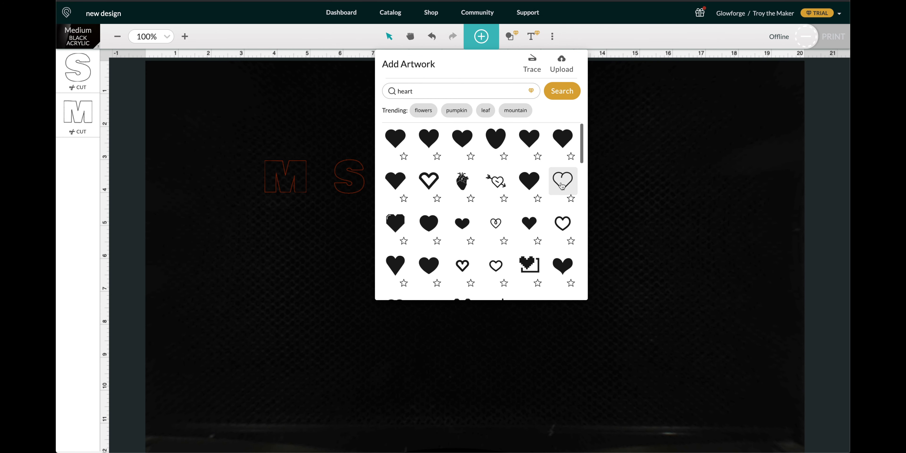
{"action": "left_click", "coordinate": [562, 186]}
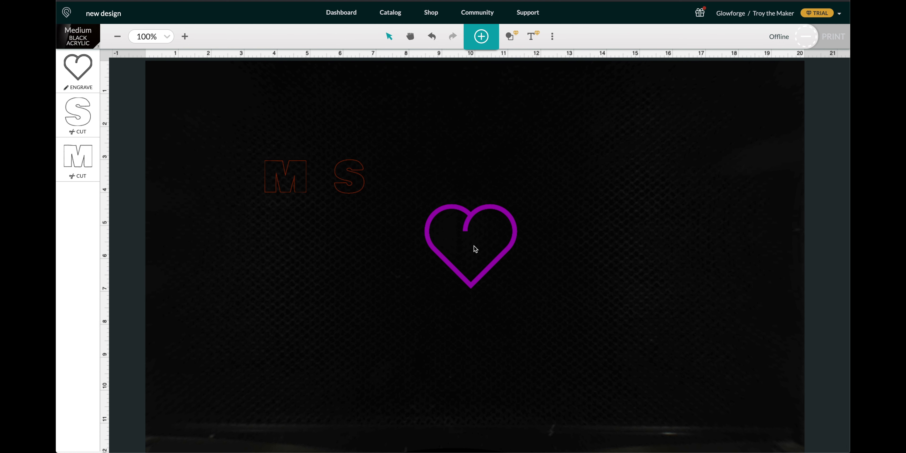
{"action": "left_click", "coordinate": [78, 69]}
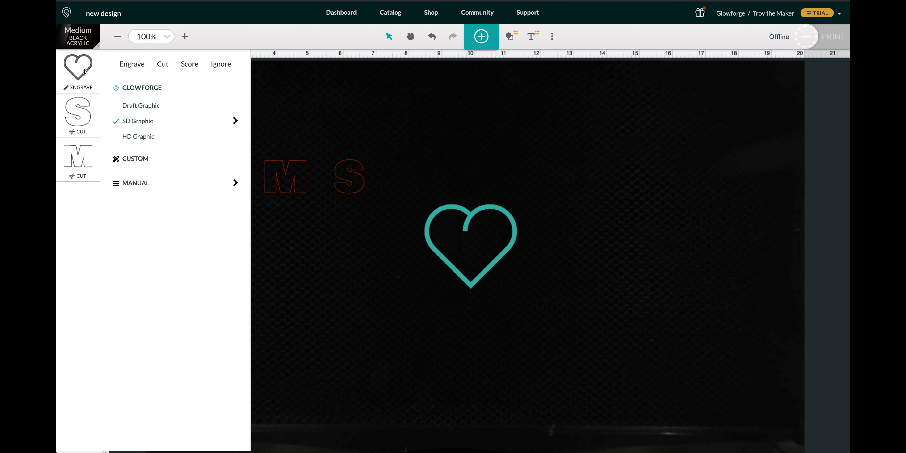
{"action": "left_click", "coordinate": [162, 62]}
{"action": "left_click", "coordinate": [491, 270]}
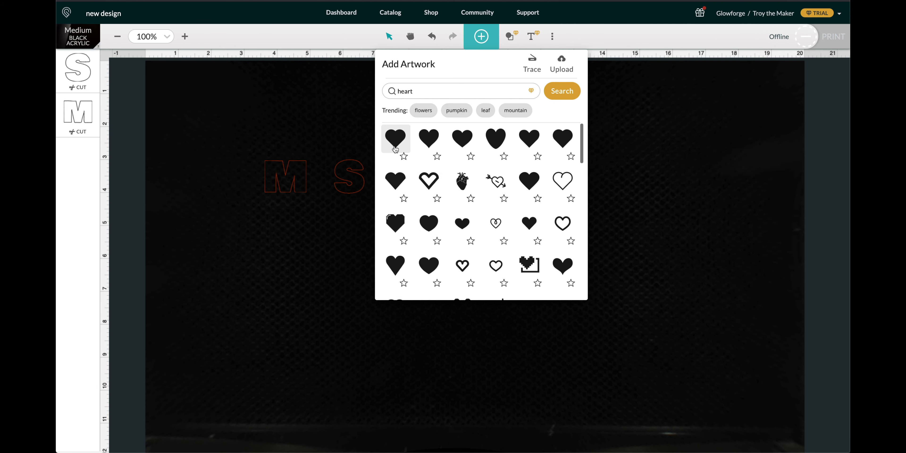
Step: Add the solid heart from the library and set its operation to Cut
{"action": "left_click", "coordinate": [396, 139]}
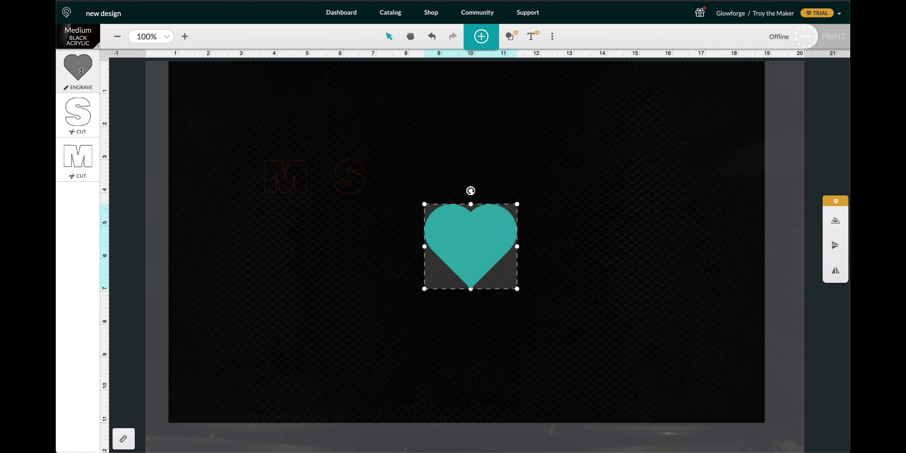
{"action": "left_click", "coordinate": [81, 70]}
{"action": "left_click", "coordinate": [162, 63]}
{"action": "left_click", "coordinate": [474, 262]}
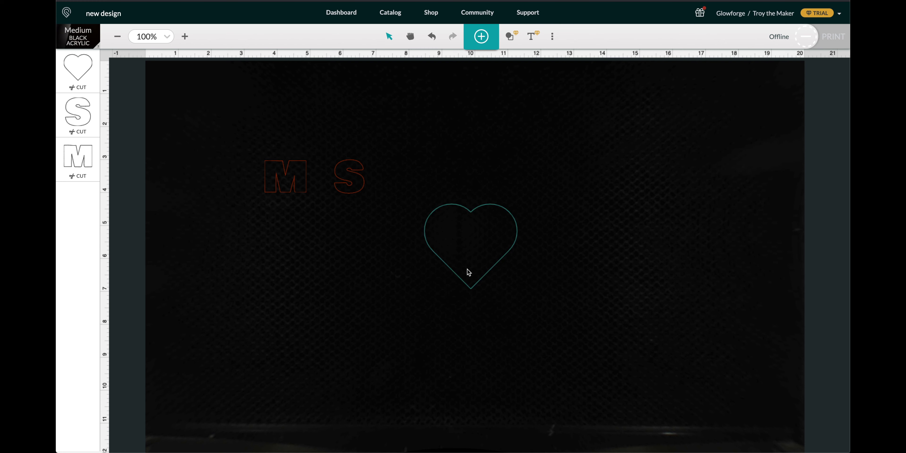
Step: Move the heart up slightly and shrink it to about letter size
{"action": "left_click", "coordinate": [474, 233]}
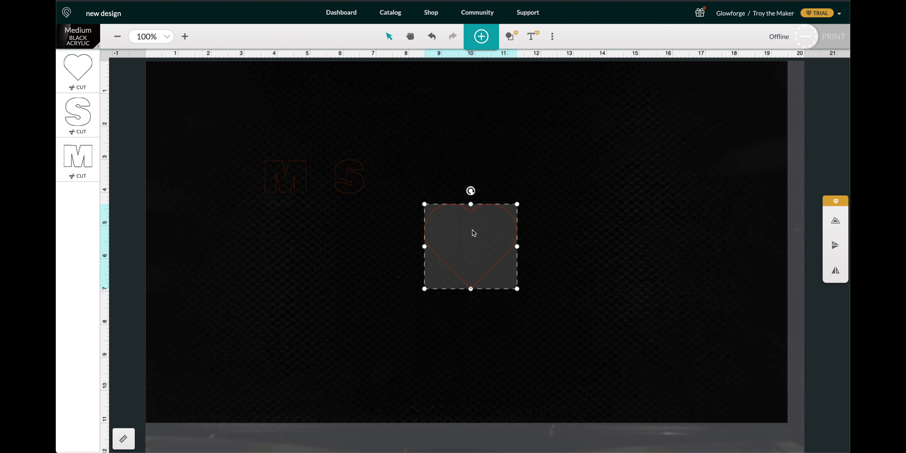
{"action": "left_click", "coordinate": [588, 238]}
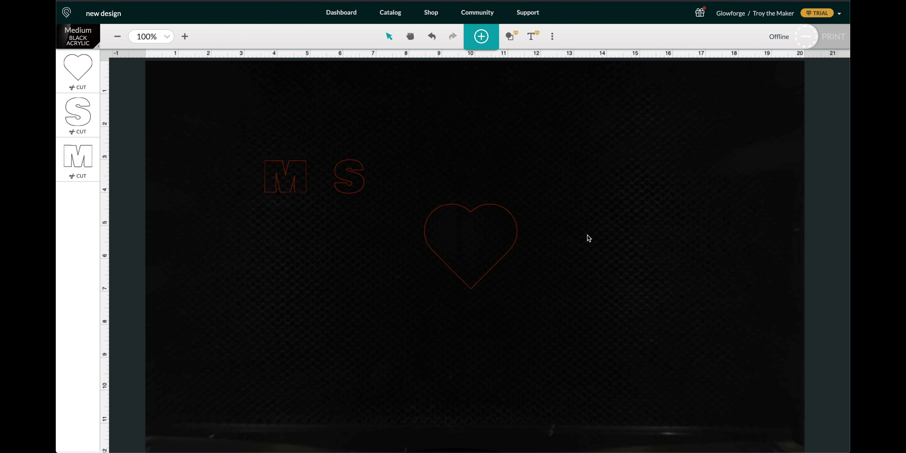
{"action": "left_click", "coordinate": [472, 246]}
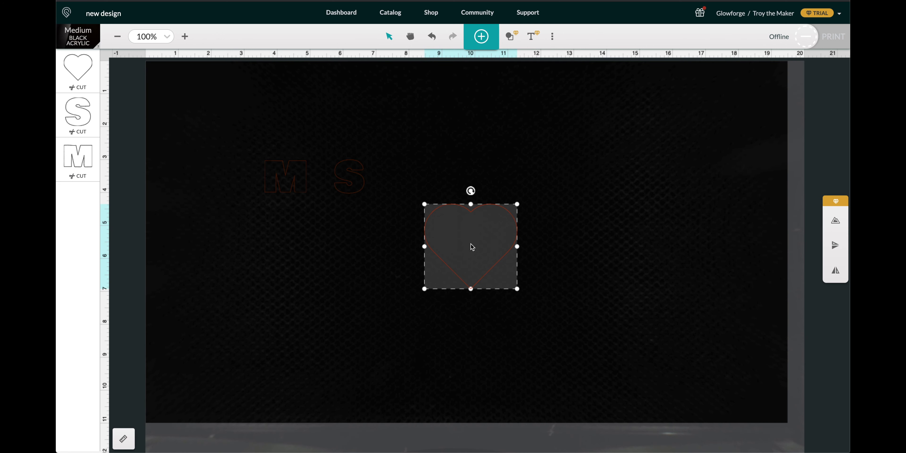
{"action": "left_click_drag", "start_coordinate": [471, 244], "coordinate": [471, 233]}
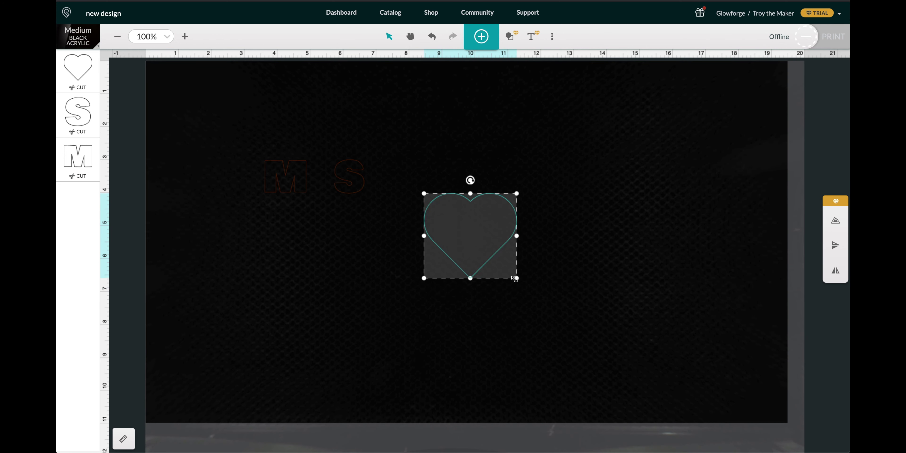
{"action": "left_click_drag", "start_coordinate": [517, 279], "coordinate": [469, 227]}
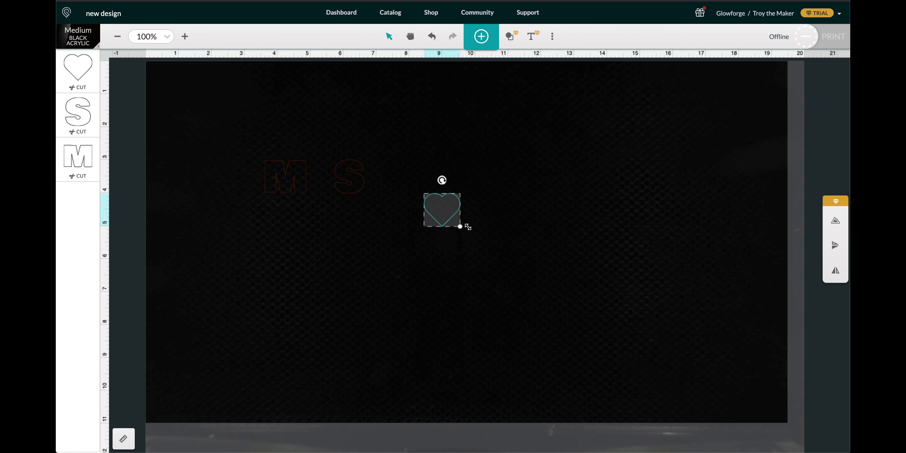
Step: Position the heart just below and between the M and S, enlarging it slightly
{"action": "left_click", "coordinate": [383, 243]}
{"action": "scroll", "coordinate": [382, 243], "scroll_direction": "up", "scroll_amount": 5, "text": "ctrl"}
{"action": "scroll", "coordinate": [382, 243], "scroll_direction": "up", "scroll_amount": 3}
{"action": "left_click_drag", "start_coordinate": [668, 246], "coordinate": [372, 257]}
{"action": "left_click", "coordinate": [450, 165]}
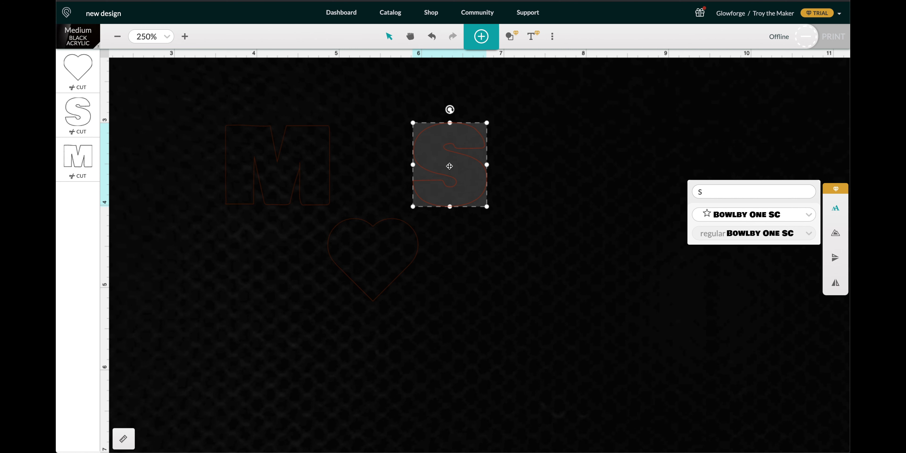
{"action": "key", "text": "Escape"}
{"action": "left_click", "coordinate": [377, 241]}
{"action": "left_click_drag", "start_coordinate": [418, 300], "coordinate": [437, 311]}
{"action": "left_click_drag", "start_coordinate": [382, 268], "coordinate": [378, 274]}
{"action": "left_click", "coordinate": [491, 281]}
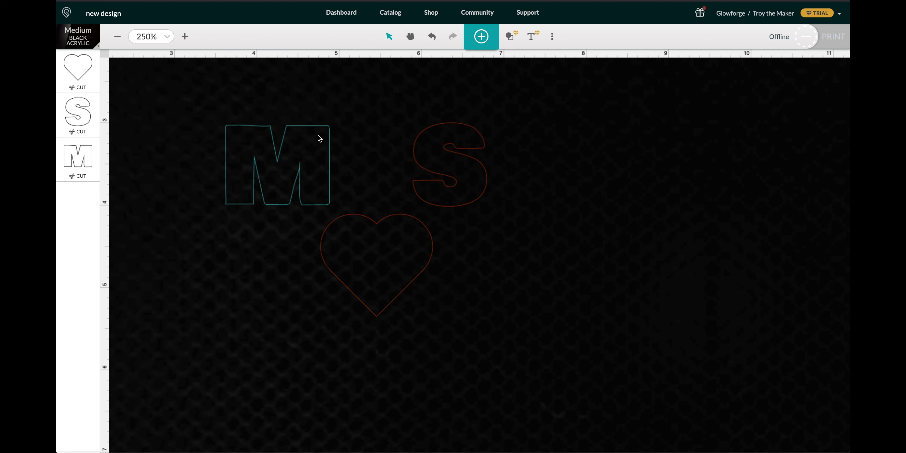
Step: Search the artwork library for 'circle', add the filled circle, and shrink it to hole size
{"action": "left_click", "coordinate": [482, 36]}
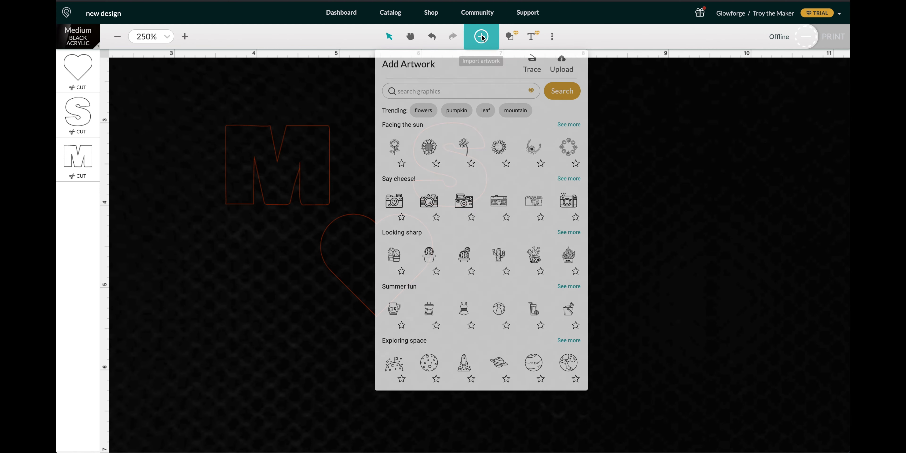
{"action": "left_click", "coordinate": [462, 90]}
{"action": "type", "text": "circle"}
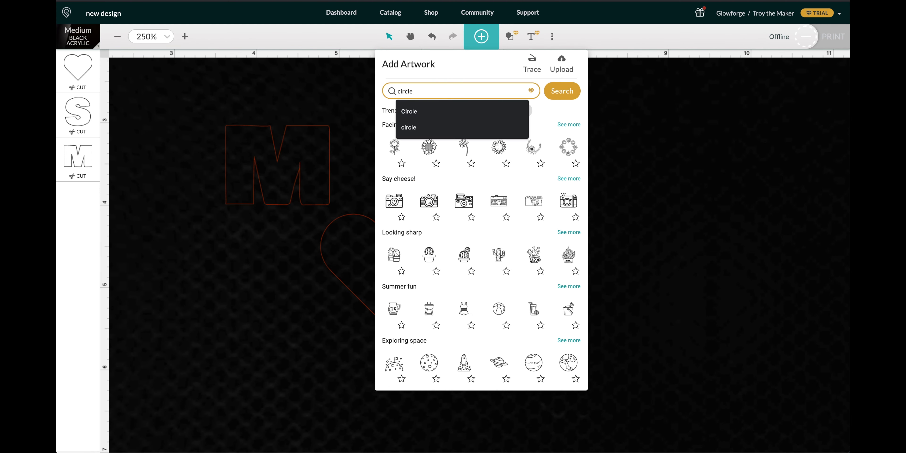
{"action": "left_click", "coordinate": [572, 91]}
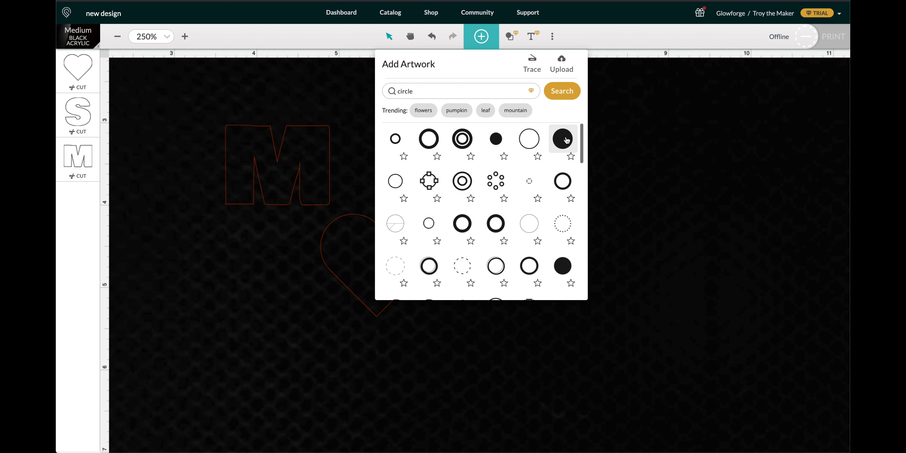
{"action": "left_click", "coordinate": [563, 144]}
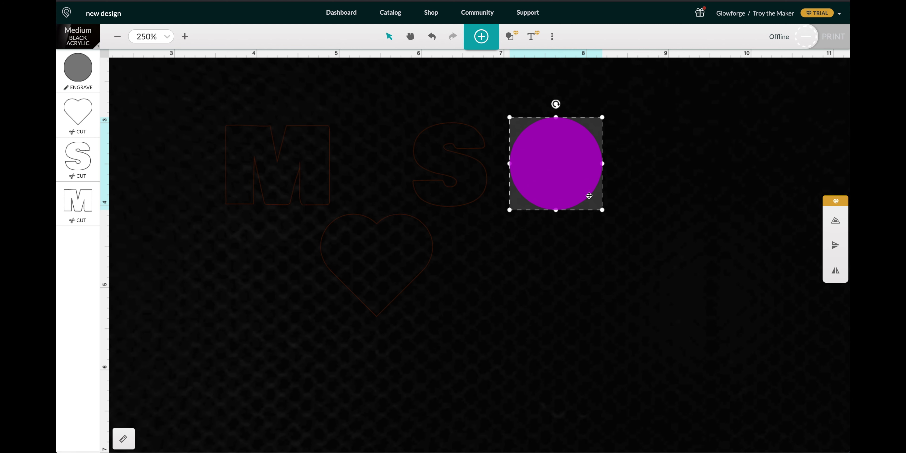
{"action": "left_click_drag", "start_coordinate": [602, 210], "coordinate": [548, 140]}
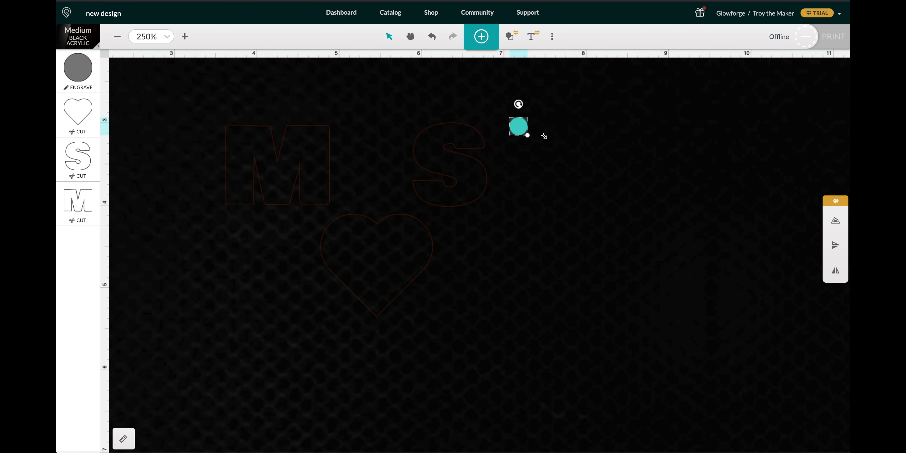
Step: Change the circle's operation from Engrave to Cut
{"action": "left_click", "coordinate": [87, 68]}
{"action": "left_click", "coordinate": [163, 68]}
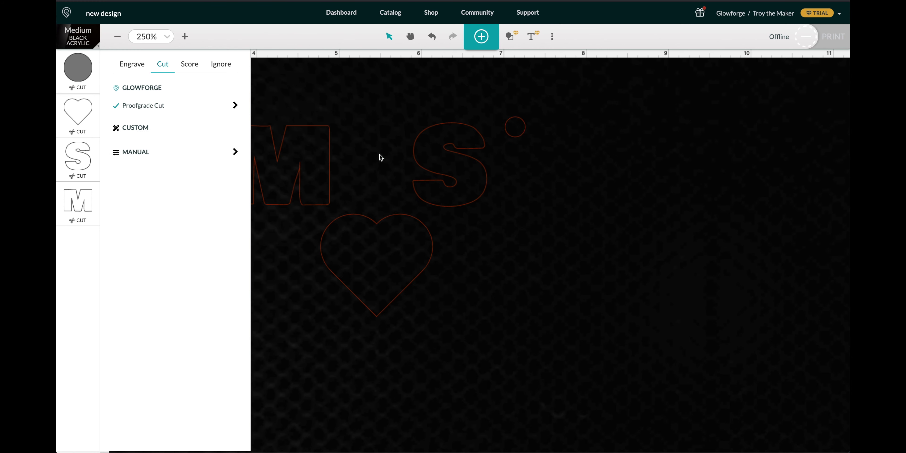
{"action": "left_click", "coordinate": [379, 155]}
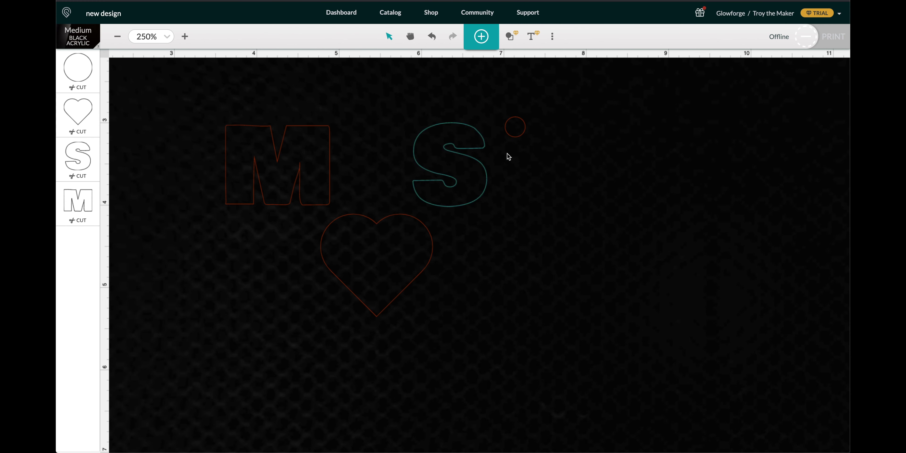
Step: Copy the small circle and paste several copies of it
{"action": "left_click", "coordinate": [516, 130]}
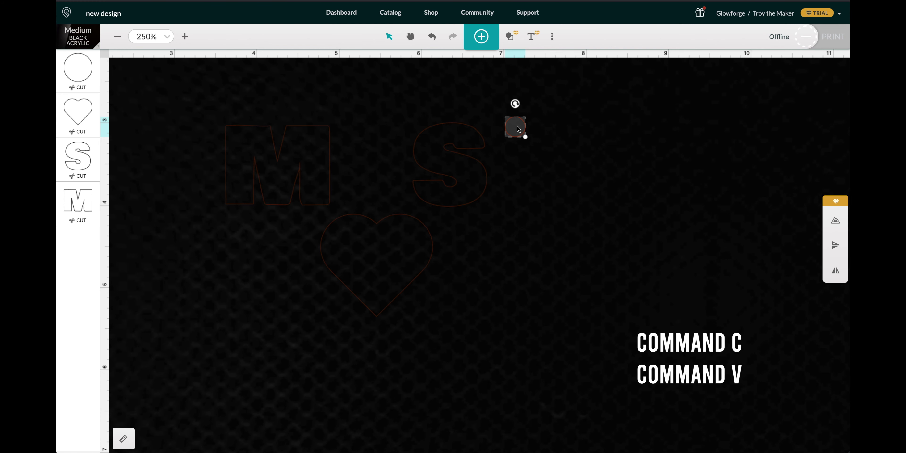
{"action": "key", "text": "super+c"}
{"action": "key", "text": "super+v"}
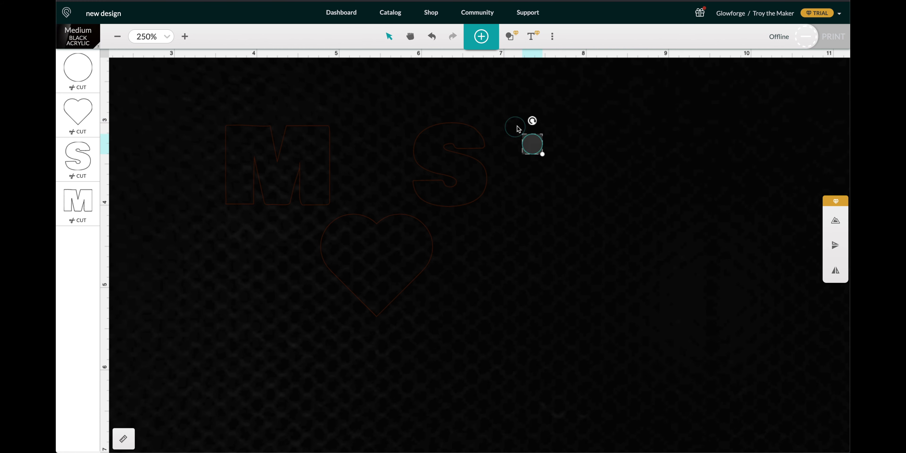
{"action": "key", "text": "super+v"}
{"action": "key", "text": "super+v"}
{"action": "key", "text": "super+v"}
{"action": "key", "text": "super+v"}
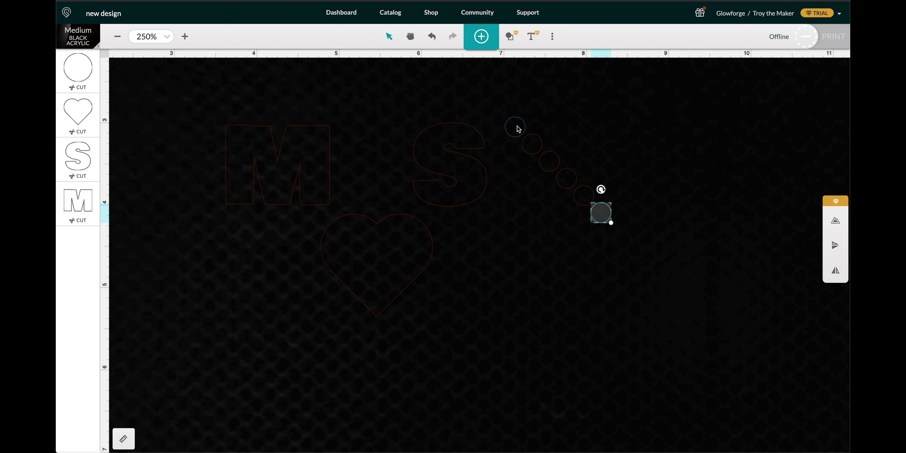
{"action": "left_click", "coordinate": [632, 126]}
Step: Place two circles on the M's corners, two in the heart's lobes, and two on the S's ends
{"action": "left_click", "coordinate": [522, 130]}
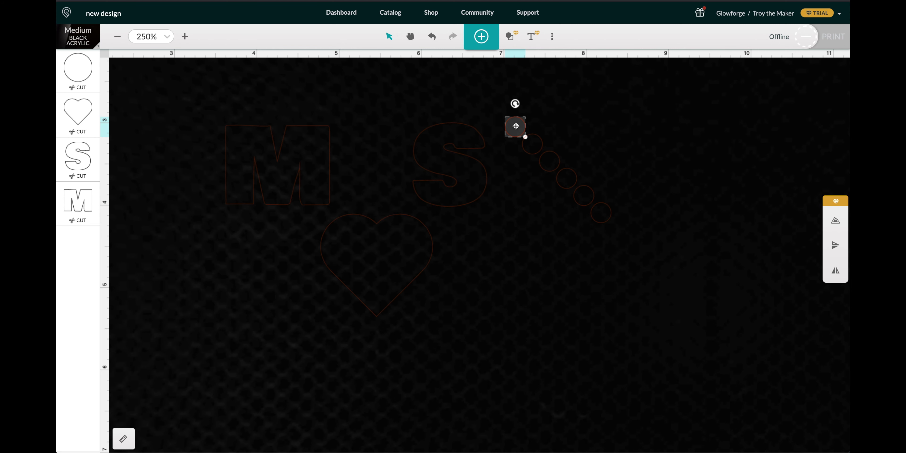
{"action": "left_click_drag", "start_coordinate": [516, 126], "coordinate": [240, 137]}
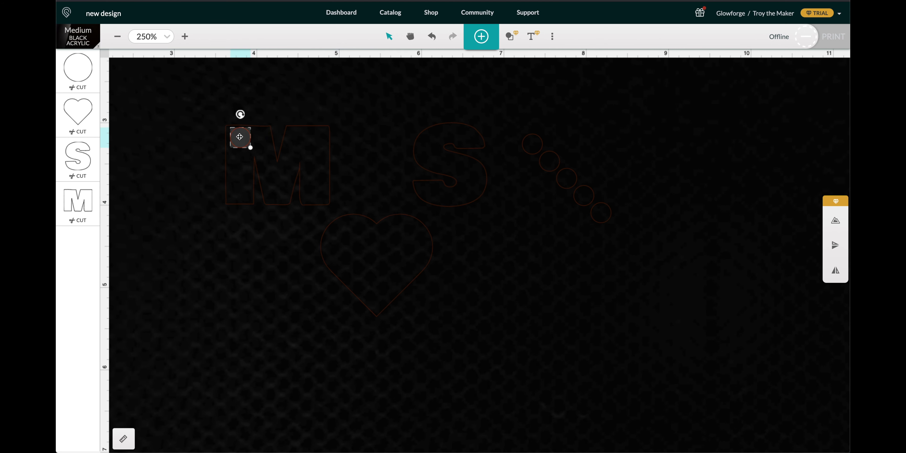
{"action": "left_click_drag", "start_coordinate": [533, 144], "coordinate": [316, 193]}
{"action": "left_click_drag", "start_coordinate": [550, 161], "coordinate": [341, 233]}
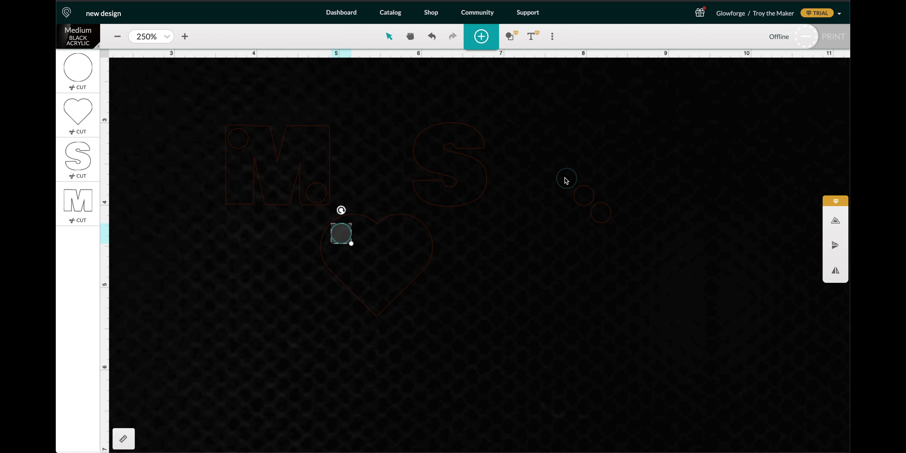
{"action": "left_click_drag", "start_coordinate": [567, 178], "coordinate": [411, 232]}
{"action": "left_click_drag", "start_coordinate": [579, 203], "coordinate": [460, 144]}
{"action": "left_click_drag", "start_coordinate": [598, 218], "coordinate": [426, 197]}
{"action": "left_click", "coordinate": [348, 147]}
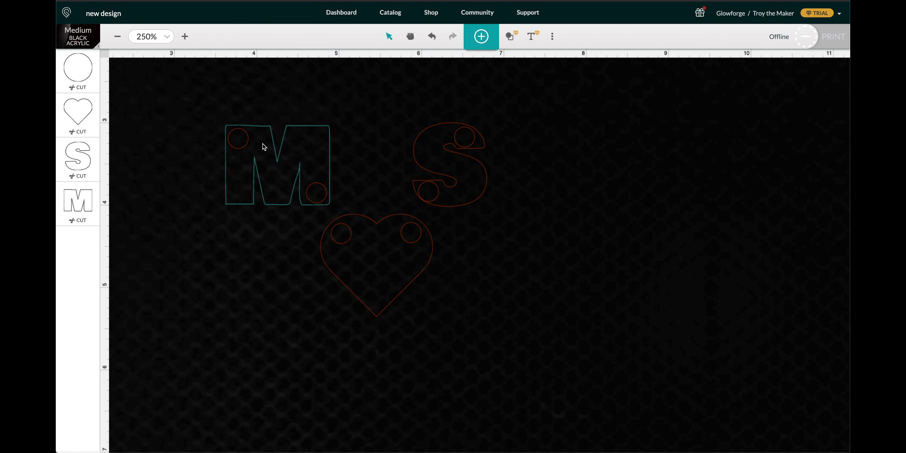
Step: Shrink and adjust the two circles on the M and the two on the S
{"action": "left_click", "coordinate": [246, 144]}
{"action": "left_click_drag", "start_coordinate": [248, 148], "coordinate": [244, 143]}
{"action": "left_click", "coordinate": [279, 107]}
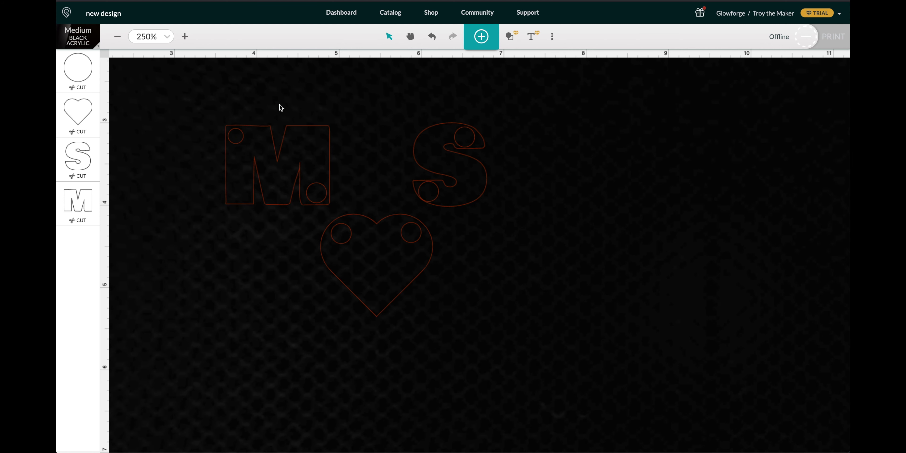
{"action": "left_click", "coordinate": [318, 197]}
{"action": "left_click_drag", "start_coordinate": [327, 203], "coordinate": [323, 198]}
{"action": "left_click", "coordinate": [428, 191]}
{"action": "left_click_drag", "start_coordinate": [444, 207], "coordinate": [439, 201]}
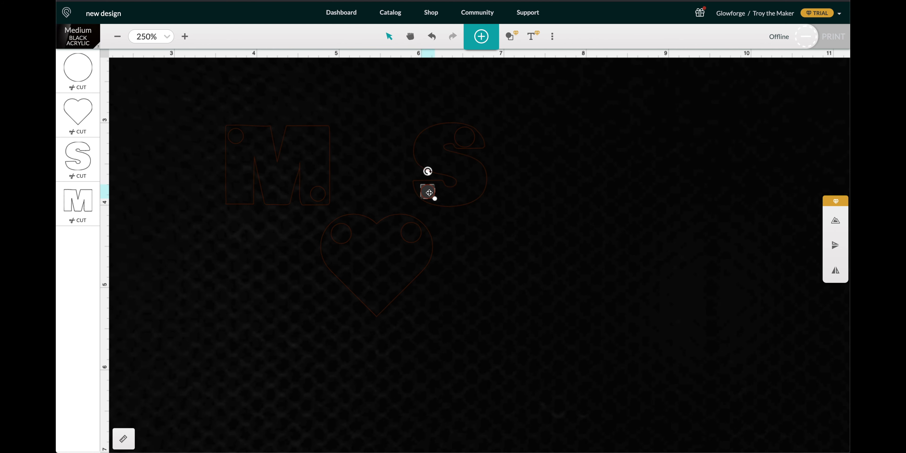
{"action": "left_click", "coordinate": [464, 137]}
{"action": "left_click_drag", "start_coordinate": [475, 147], "coordinate": [469, 138]}
{"action": "left_click", "coordinate": [506, 134]}
{"action": "left_click", "coordinate": [429, 191]}
{"action": "left_click", "coordinate": [555, 164]}
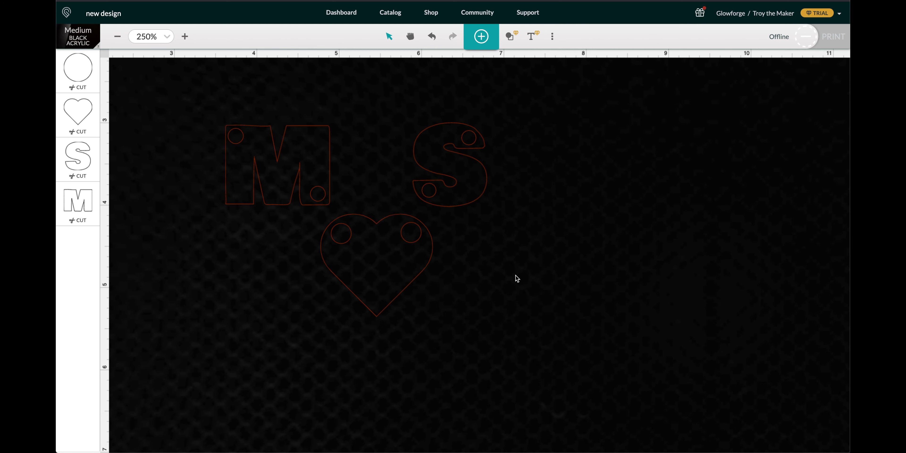
Step: Select the heart together with its two holes
{"action": "scroll", "coordinate": [517, 279], "scroll_direction": "down", "scroll_amount": 3, "text": "ctrl"}
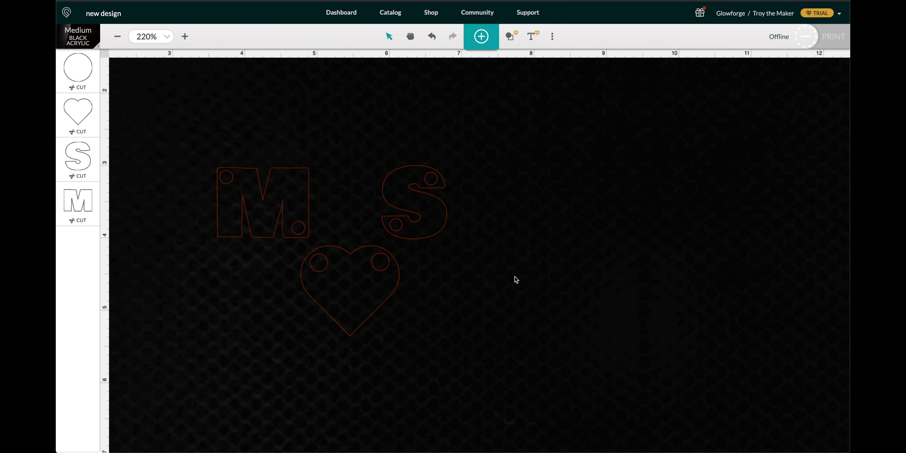
{"action": "scroll", "coordinate": [516, 280], "scroll_direction": "right", "scroll_amount": 2}
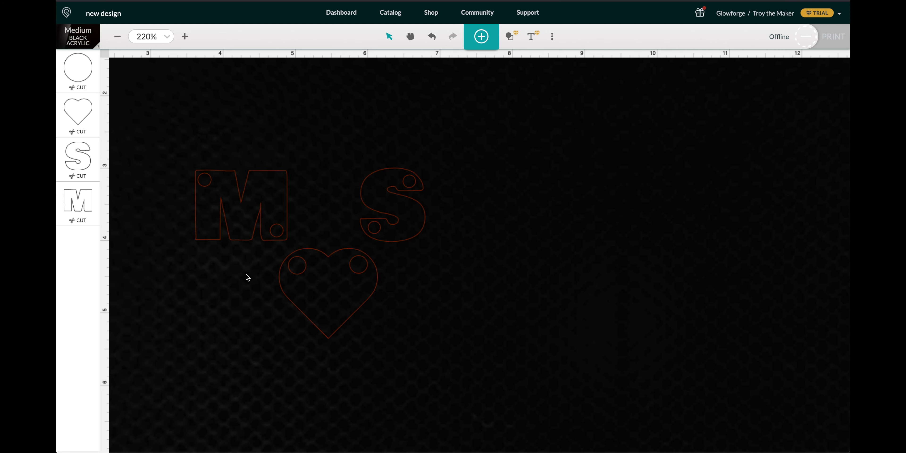
{"action": "left_click_drag", "start_coordinate": [247, 277], "coordinate": [408, 341]}
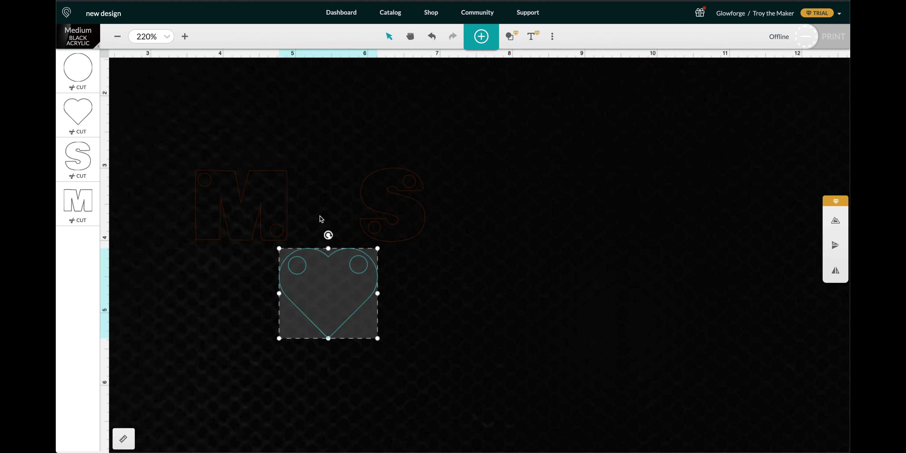
Step: Duplicate the holed heart and move the copy to the right side
{"action": "key", "text": "ctrl+d"}
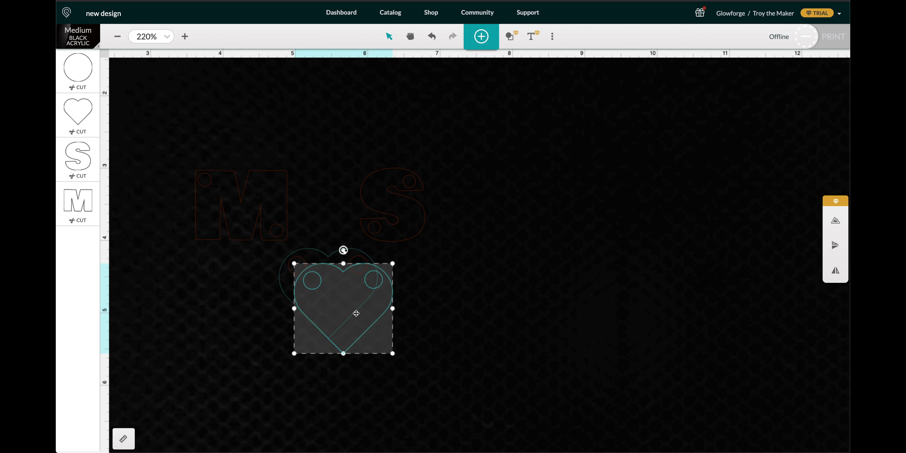
{"action": "left_click_drag", "start_coordinate": [356, 313], "coordinate": [661, 352]}
{"action": "left_click", "coordinate": [523, 229]}
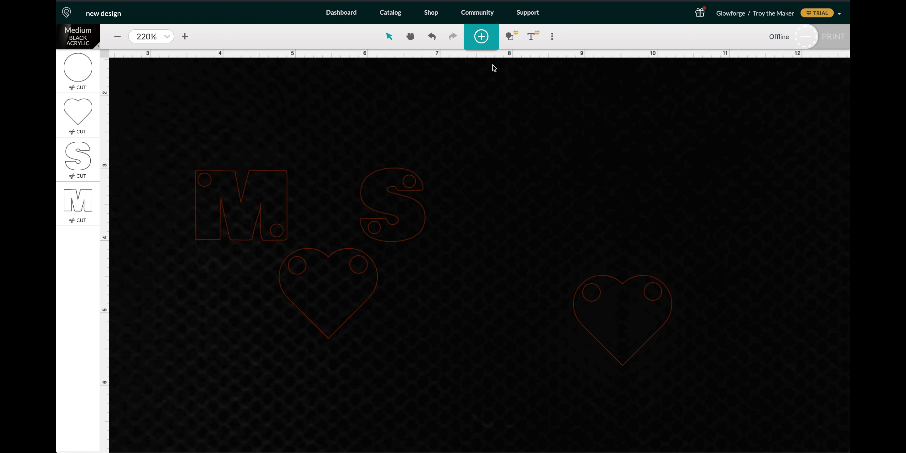
Step: Add a text letter C and move it up and to the right
{"action": "left_click", "coordinate": [532, 36]}
{"action": "type", "text": "C"}
{"action": "left_click", "coordinate": [458, 281]}
{"action": "left_click_drag", "start_coordinate": [477, 297], "coordinate": [537, 224]}
{"action": "left_click", "coordinate": [591, 105]}
Step: Add an enlarged letter J right of the C, and set the C and J to Cut
{"action": "left_click", "coordinate": [532, 36]}
{"action": "type", "text": "J"}
{"action": "left_click_drag", "start_coordinate": [477, 251], "coordinate": [490, 316]}
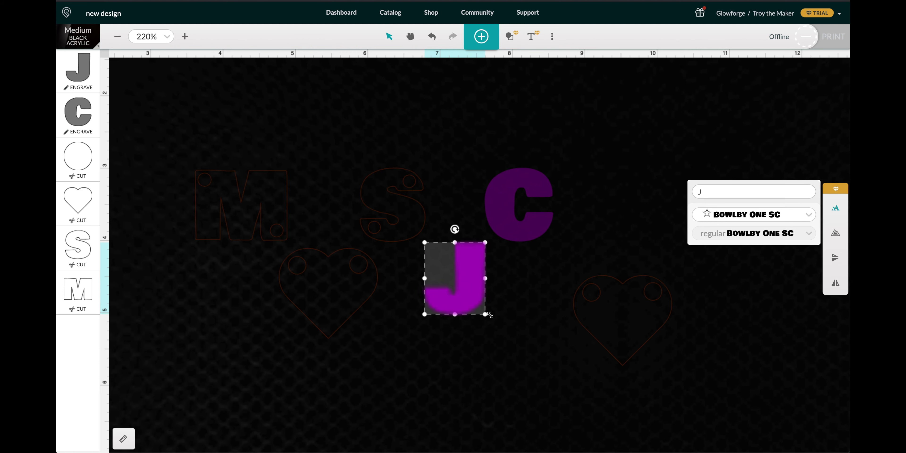
{"action": "left_click_drag", "start_coordinate": [471, 279], "coordinate": [662, 203]}
{"action": "left_click", "coordinate": [78, 131]}
{"action": "left_click", "coordinate": [162, 62]}
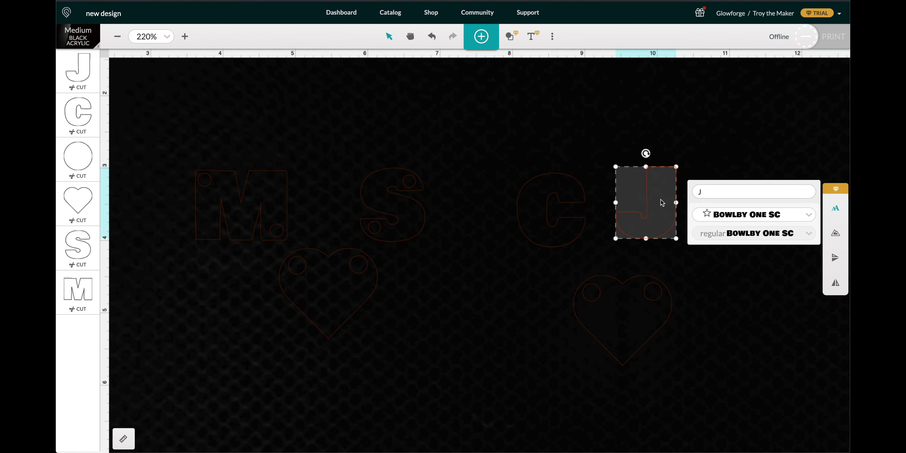
{"action": "key", "text": "Escape"}
Step: Move a small circle from near the S onto the top of the C
{"action": "left_click", "coordinate": [424, 197]}
{"action": "left_click", "coordinate": [459, 166]}
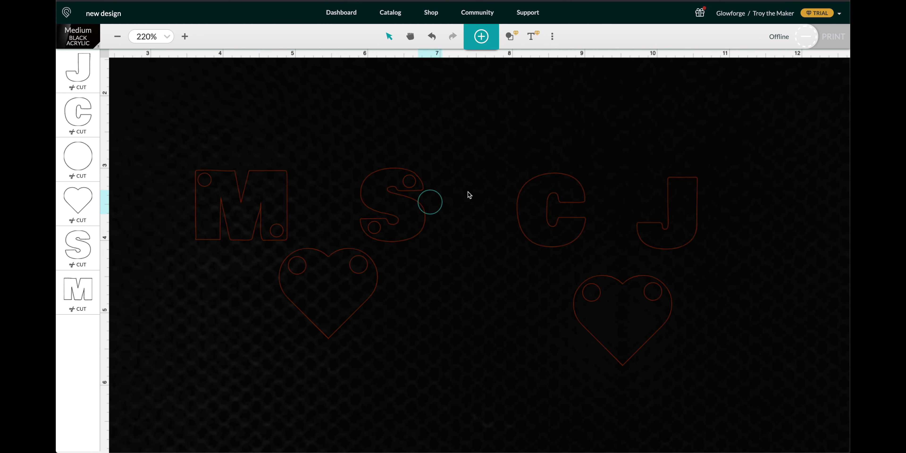
{"action": "left_click_drag", "start_coordinate": [430, 202], "coordinate": [544, 184]}
Step: Duplicate the small circle and position two holes each on the C and J, undoing and redoing once
{"action": "key", "text": "ctrl+d"}
{"action": "key", "text": "ctrl+d"}
{"action": "key", "text": "ctrl+d"}
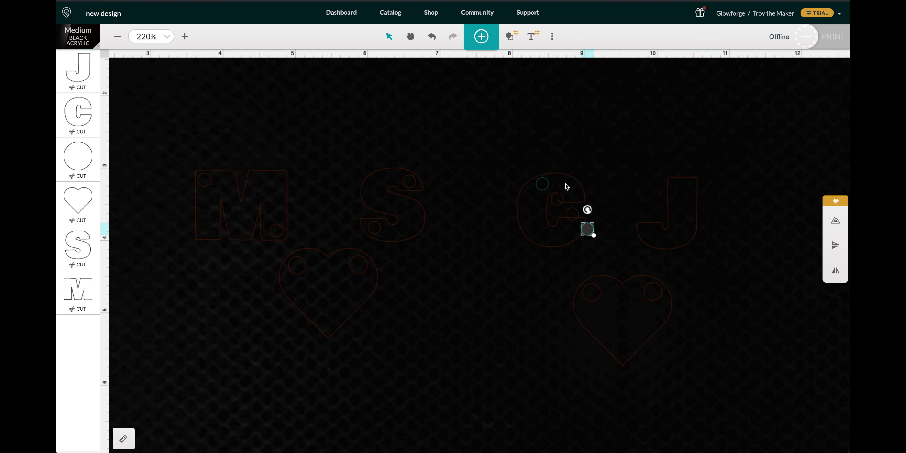
{"action": "scroll", "coordinate": [589, 225], "scroll_direction": "up", "scroll_amount": 5}
{"action": "left_click", "coordinate": [432, 36]}
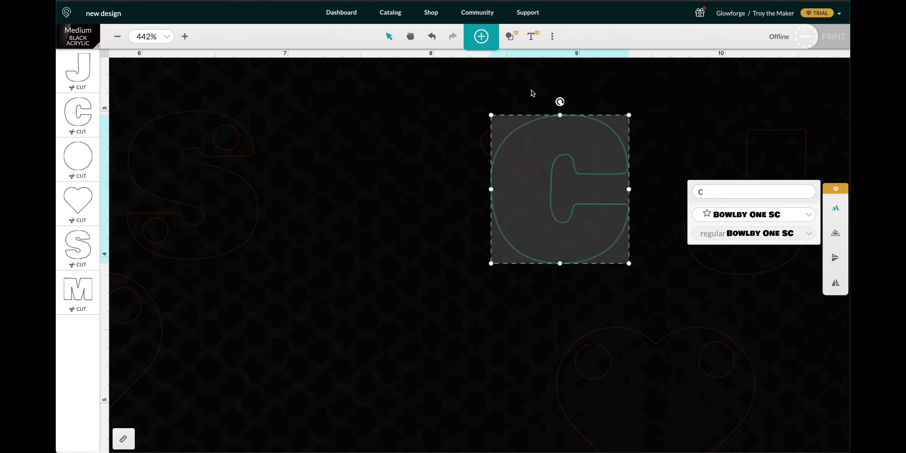
{"action": "key", "text": "ctrl+shift+z"}
{"action": "key", "text": "ctrl+shift+z"}
{"action": "key", "text": "ctrl+shift+z"}
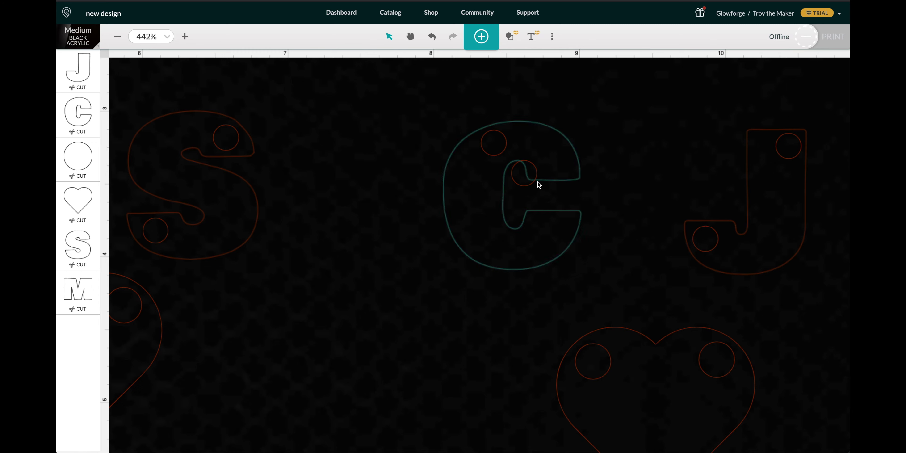
{"action": "left_click", "coordinate": [539, 256]}
{"action": "scroll", "coordinate": [724, 137], "scroll_direction": "right", "scroll_amount": 3}
{"action": "left_click", "coordinate": [430, 121]}
{"action": "left_click", "coordinate": [552, 123]}
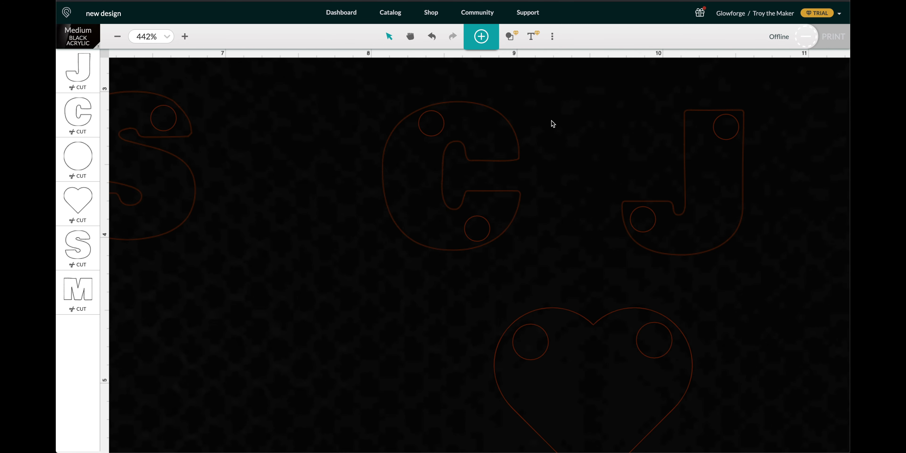
{"action": "scroll", "coordinate": [553, 124], "scroll_direction": "down", "scroll_amount": 3}
{"action": "scroll", "coordinate": [506, 239], "scroll_direction": "left", "scroll_amount": 1}
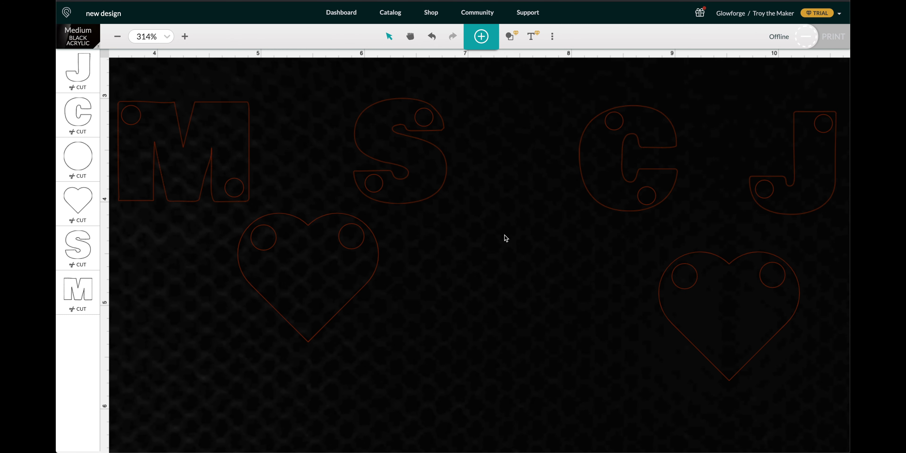